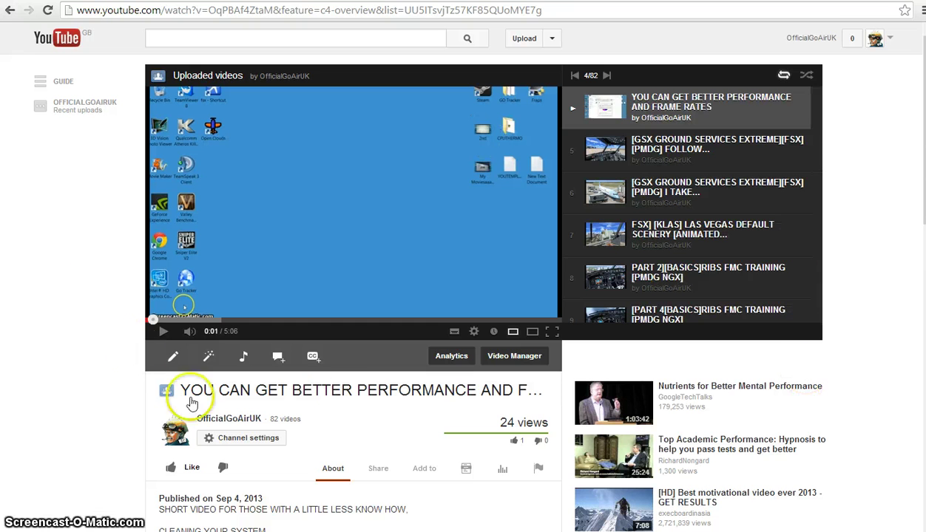
# - Pause the tutorial video, then search Google for 'download ccleaner' and scan the results
pyautogui.click(407, 255)
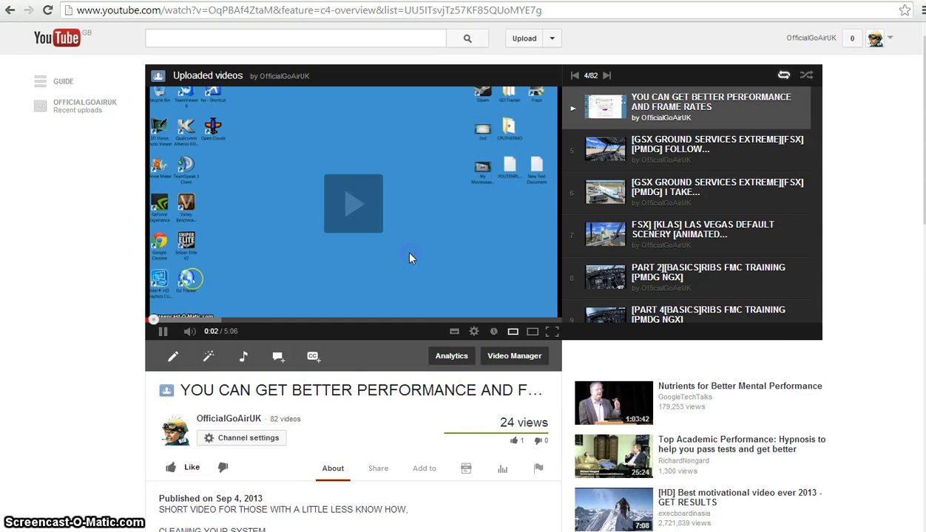
pyautogui.click(196, 140)
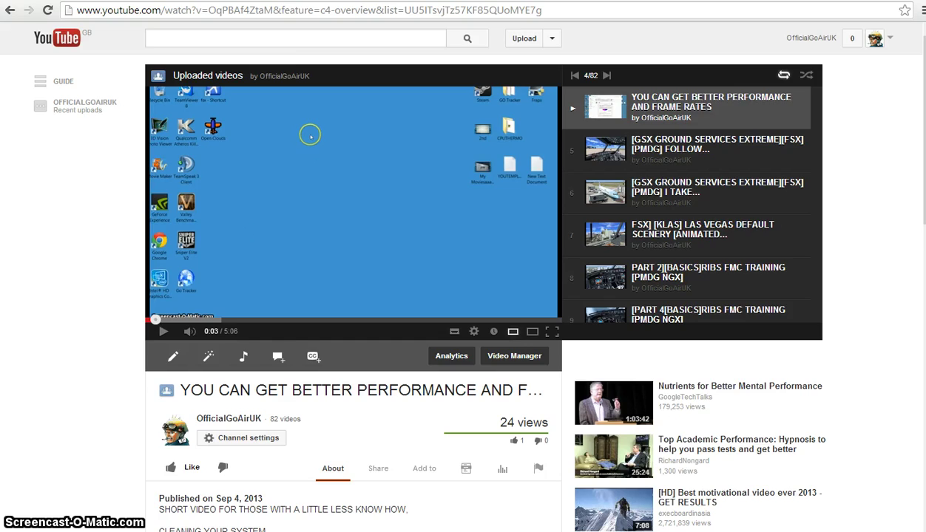
pyautogui.click(153, 2)
pyautogui.write('don')
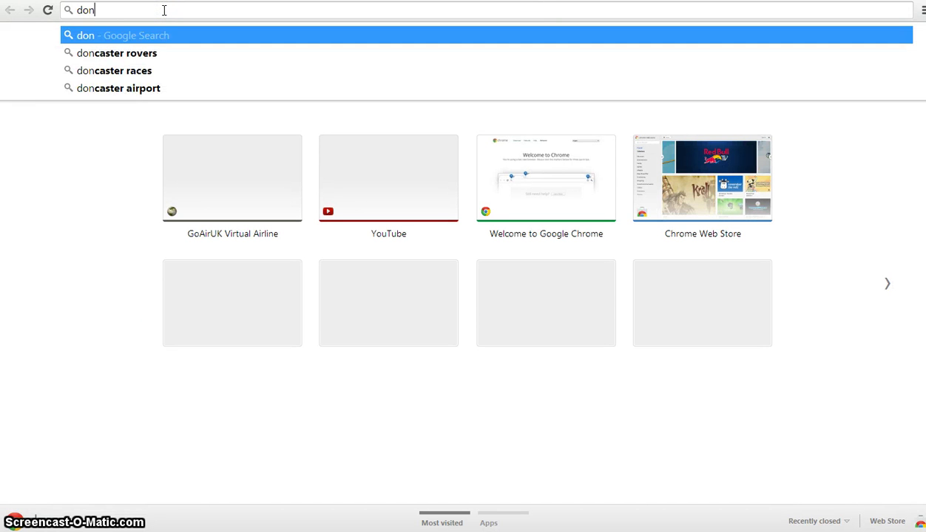
pyautogui.press('BackSpace')
pyautogui.write('wn')
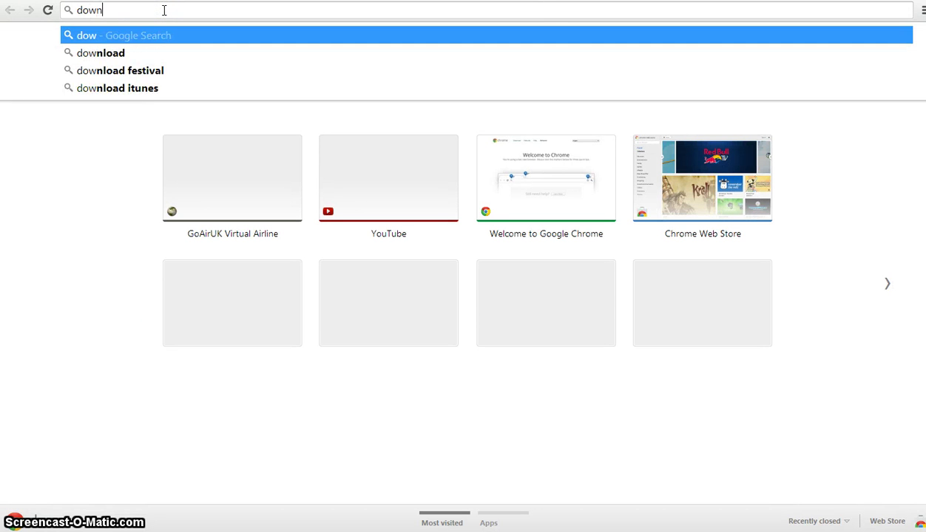
pyautogui.write('load cc')
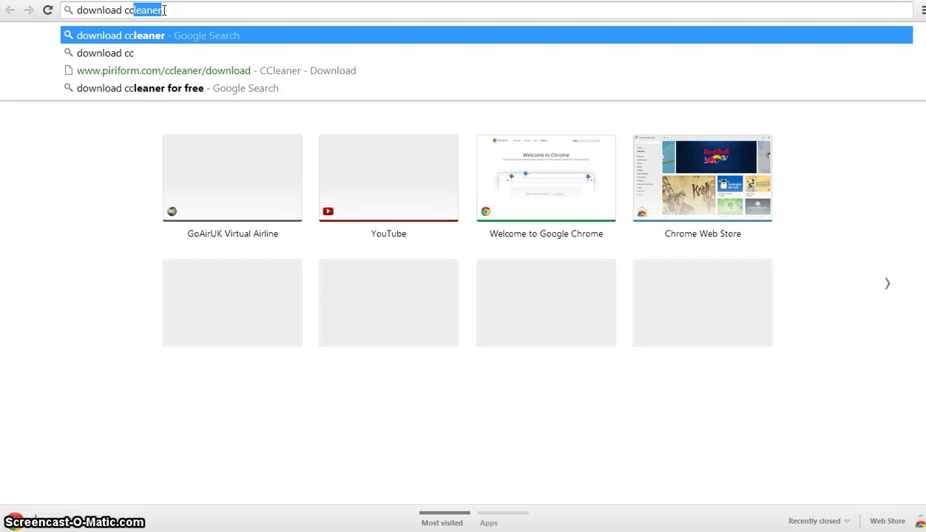
pyautogui.press('Return')
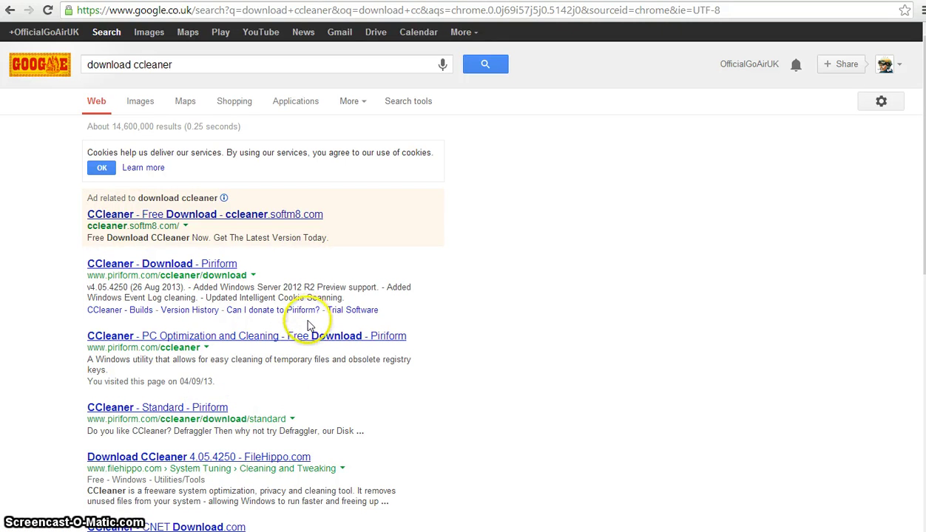
pyautogui.scroll(-1, 307, 335)
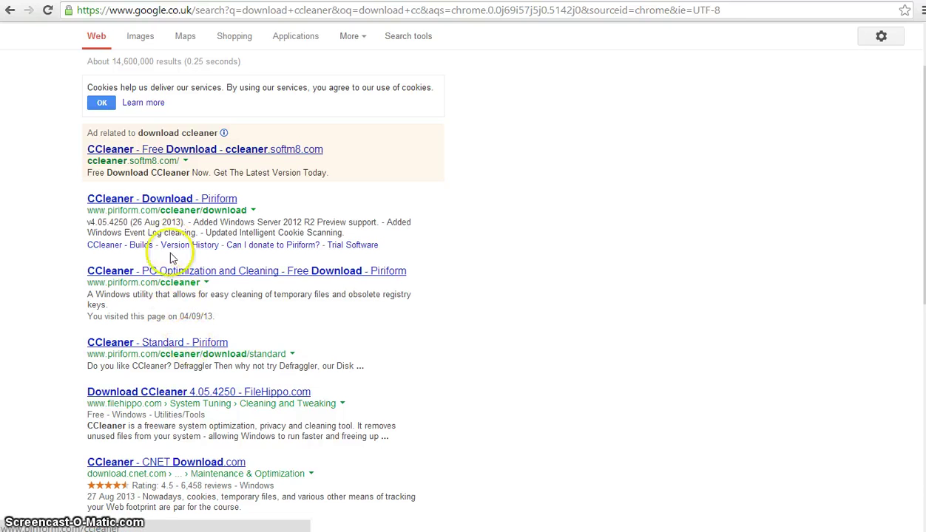
pyautogui.scroll(-6, 167, 326)
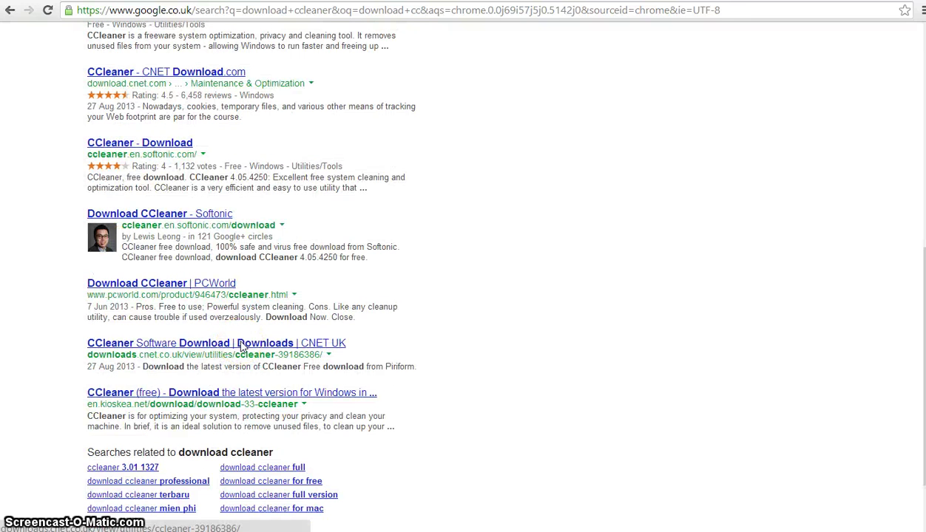
pyautogui.scroll(4, 240, 344)
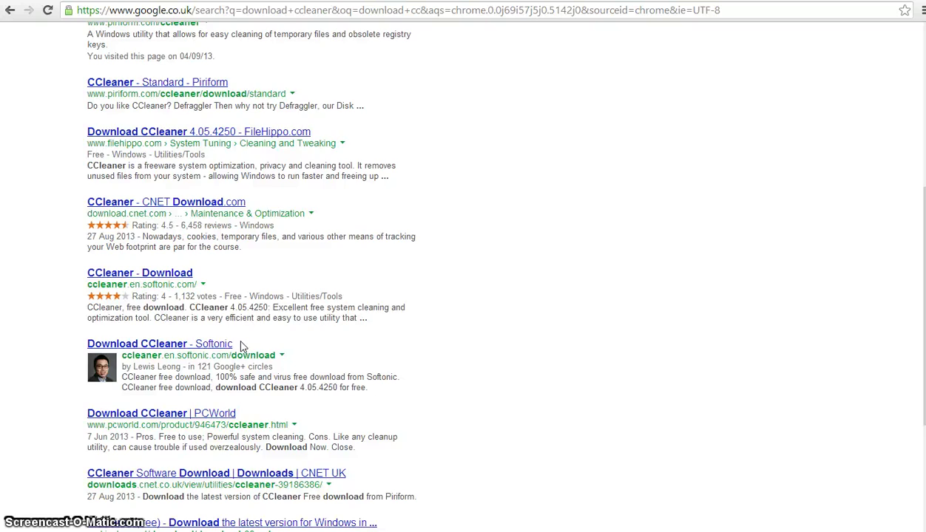
pyautogui.scroll(1, 242, 346)
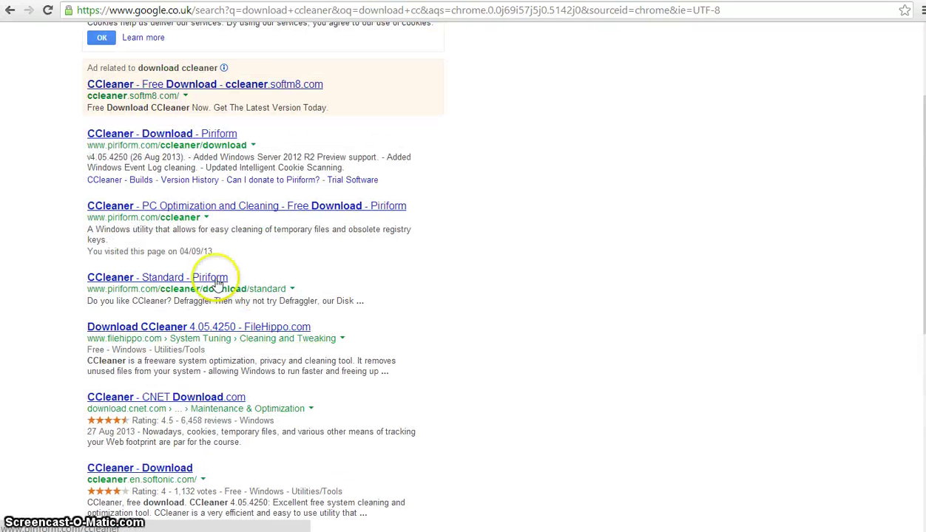
# - Download the free CCleaner 4.05.4250 installer from FileHippo via Piriform's download page
pyautogui.click(139, 133)
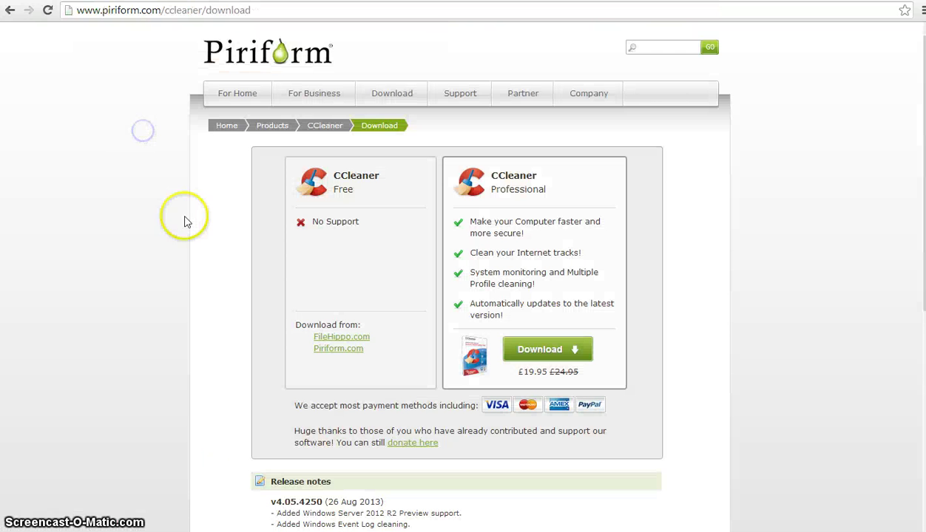
pyautogui.click(342, 339)
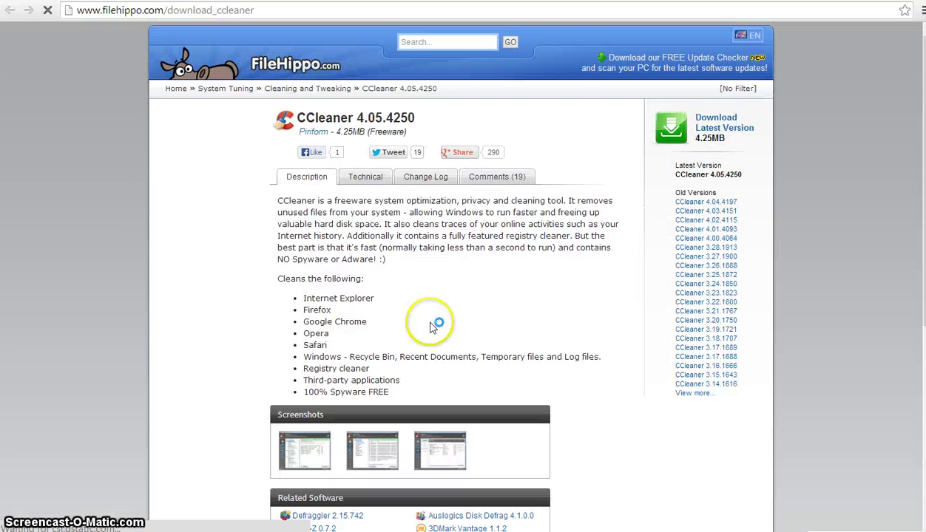
pyautogui.scroll(-3, 435, 326)
pyautogui.scroll(1, 438, 326)
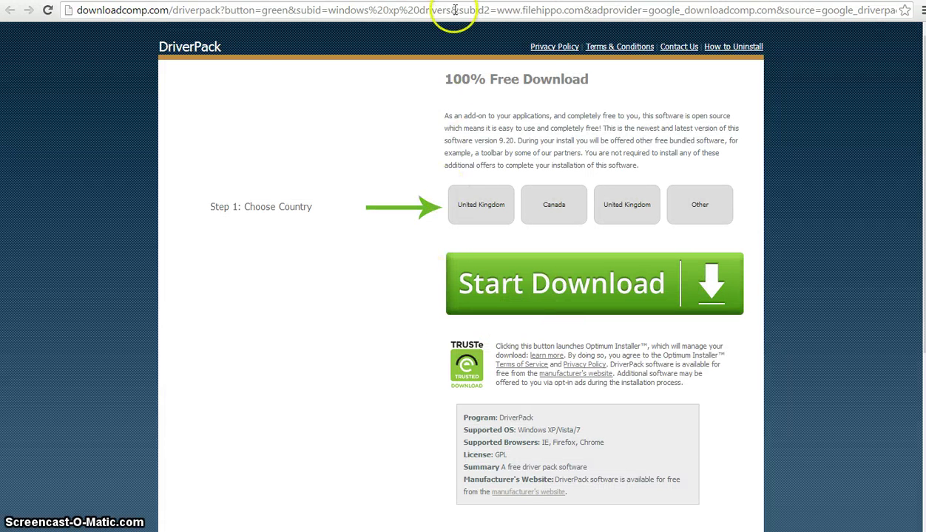
pyautogui.hotkey('alt', 'Left')
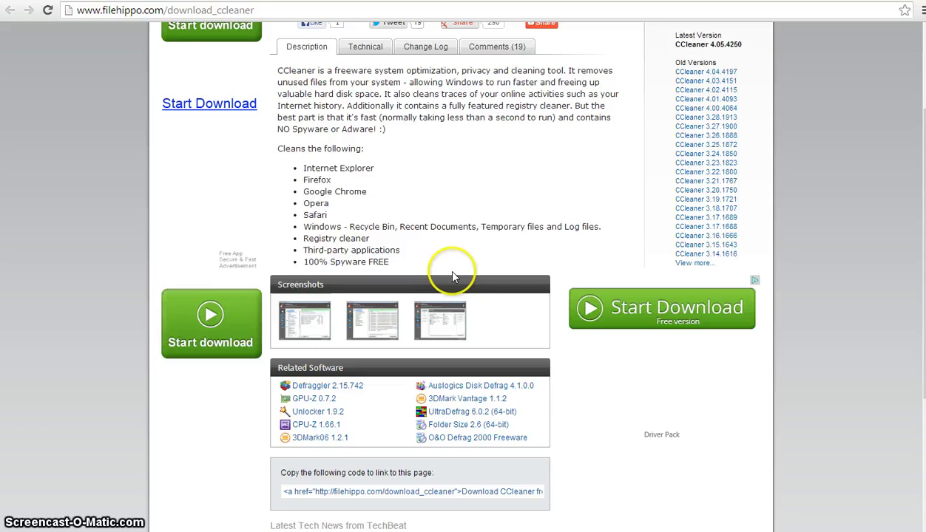
pyautogui.scroll(3, 450, 269)
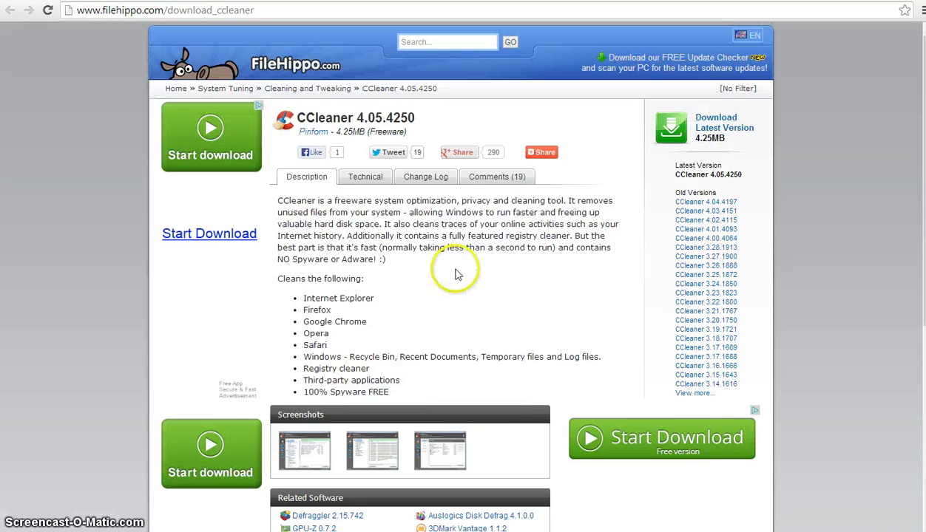
pyautogui.click(678, 128)
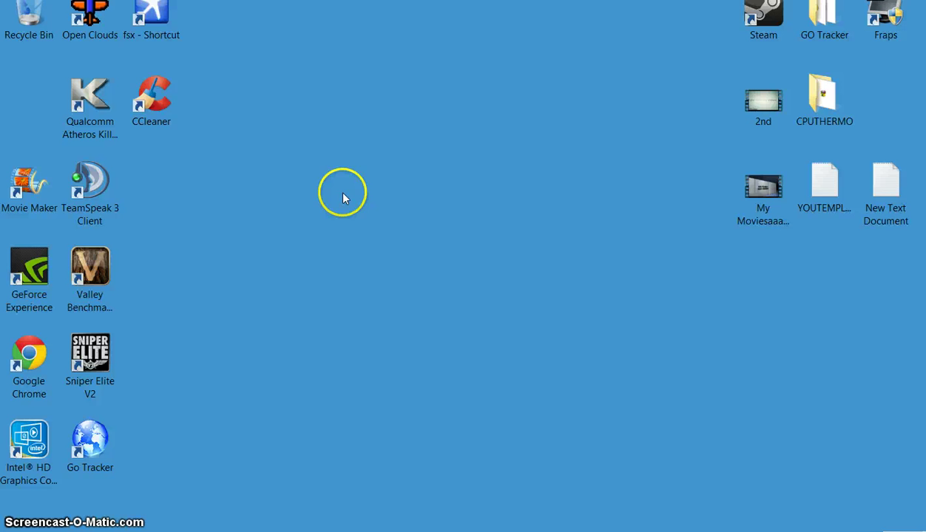
# - Launch CCleaner from the desktop and scroll through the Windows cleaning checklist
pyautogui.doubleClick(159, 97)
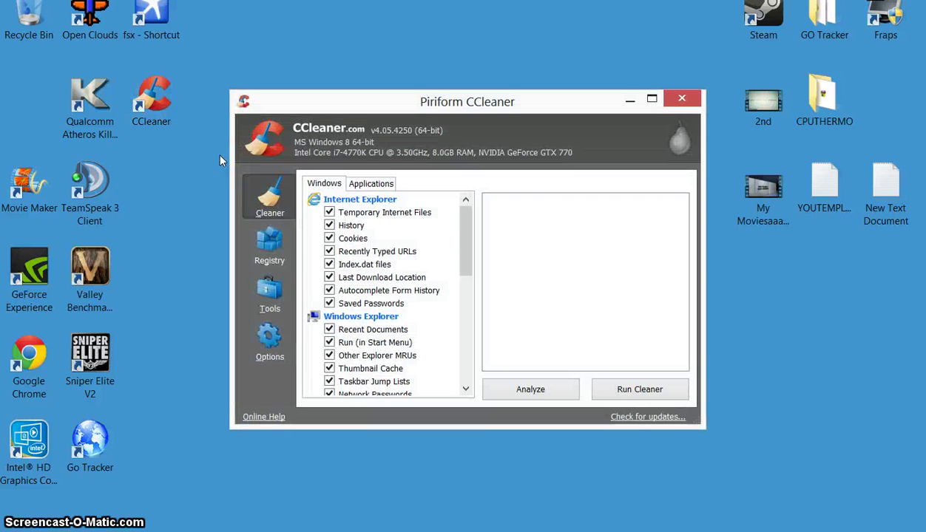
pyautogui.scroll(-1, 220, 160)
pyautogui.scroll(-7, 220, 161)
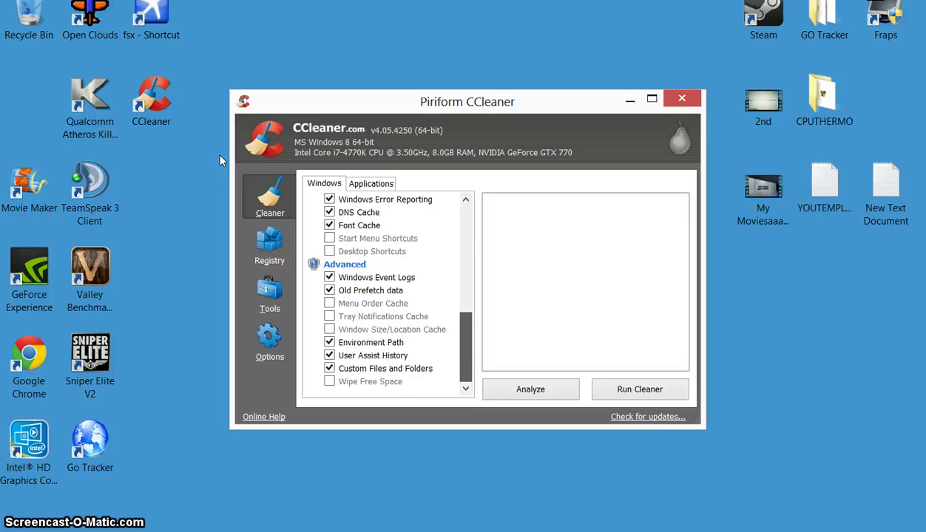
pyautogui.moveTo(466, 376); pyautogui.dragTo(466, 303)
# - Review the Applications cleaning list, including the Utilities category
pyautogui.click(371, 183)
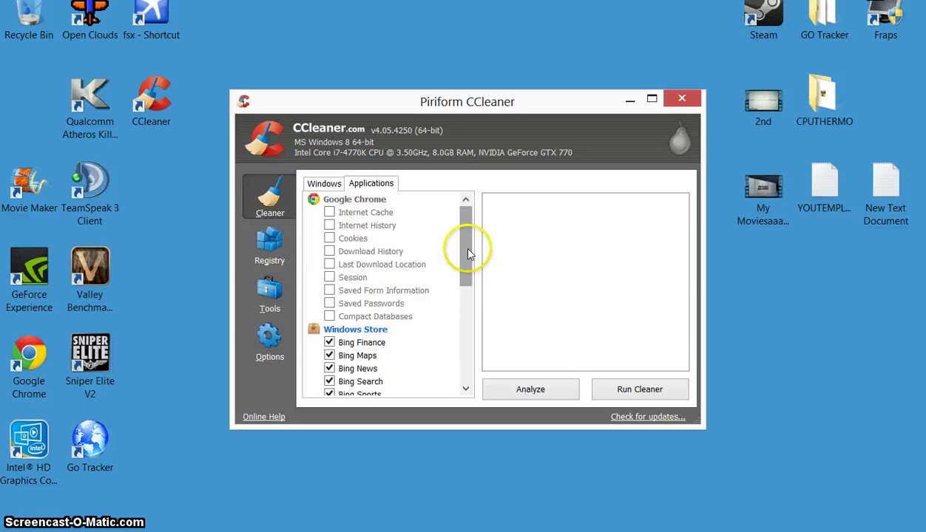
pyautogui.moveTo(467, 253); pyautogui.dragTo(479, 327)
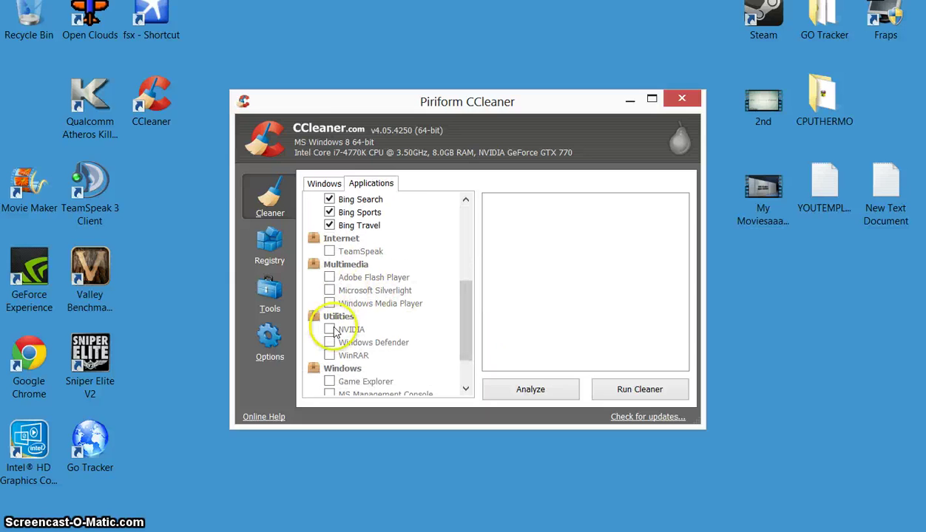
pyautogui.click(345, 319)
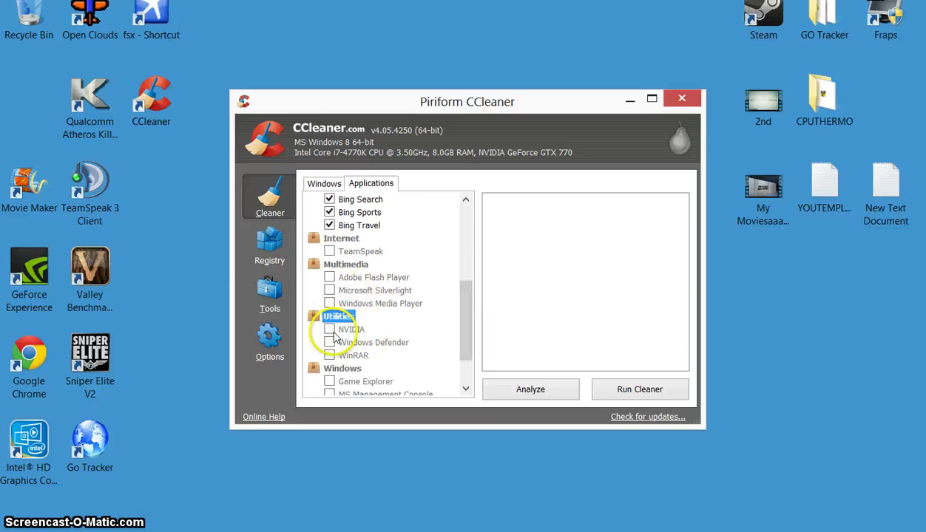
pyautogui.moveTo(468, 330); pyautogui.dragTo(464, 263)
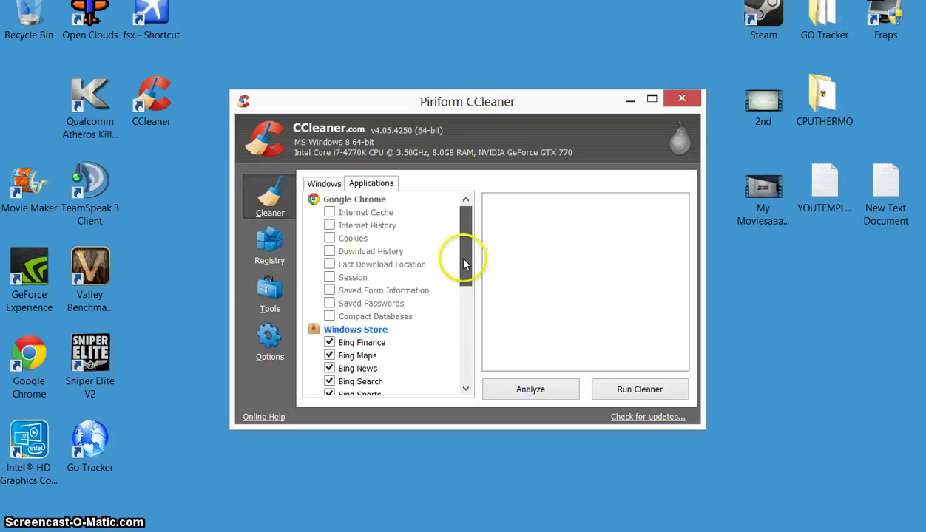
# - Look over the Windows cleaning options once more
pyautogui.click(323, 183)
pyautogui.moveTo(468, 311); pyautogui.dragTo(462, 225)
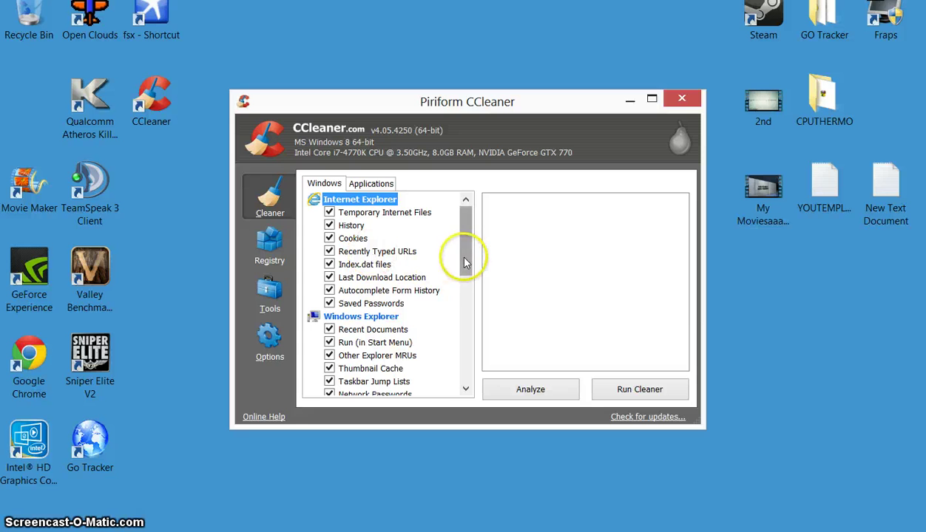
pyautogui.moveTo(464, 256); pyautogui.dragTo(468, 275)
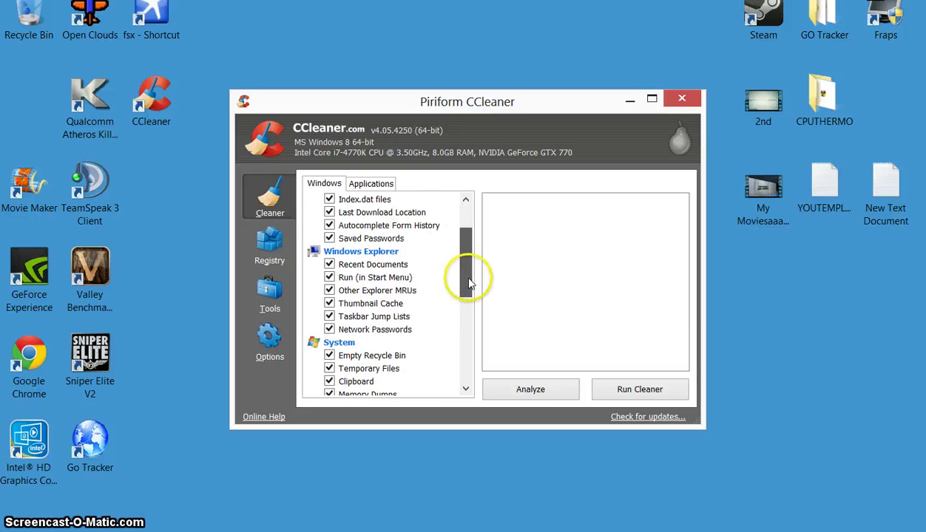
# - Analyse the junk files, find 364 MB to remove, and permanently clean them
pyautogui.click(521, 390)
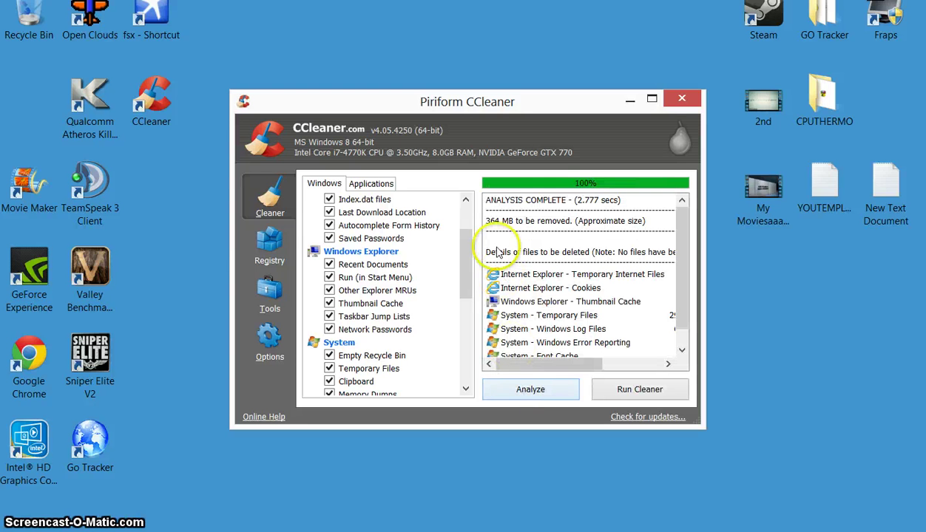
pyautogui.doubleClick(489, 221)
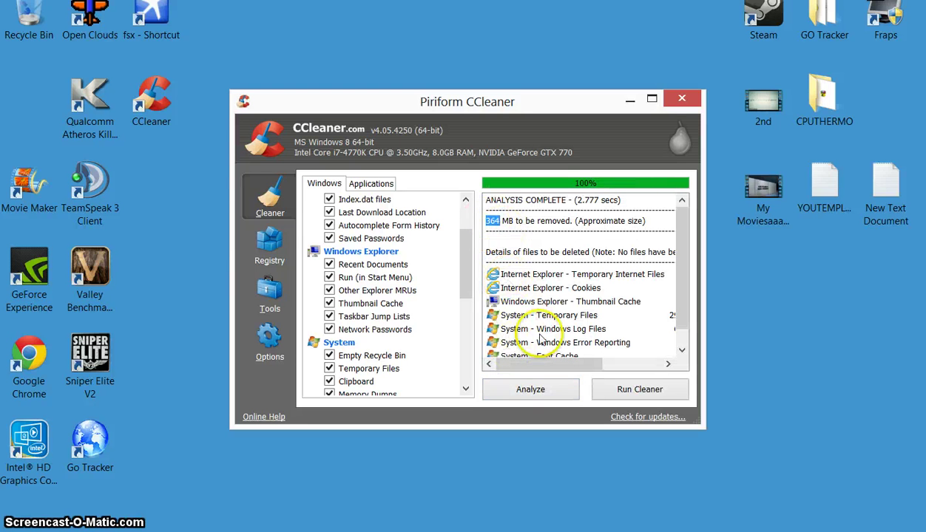
pyautogui.scroll(-1, 673, 237)
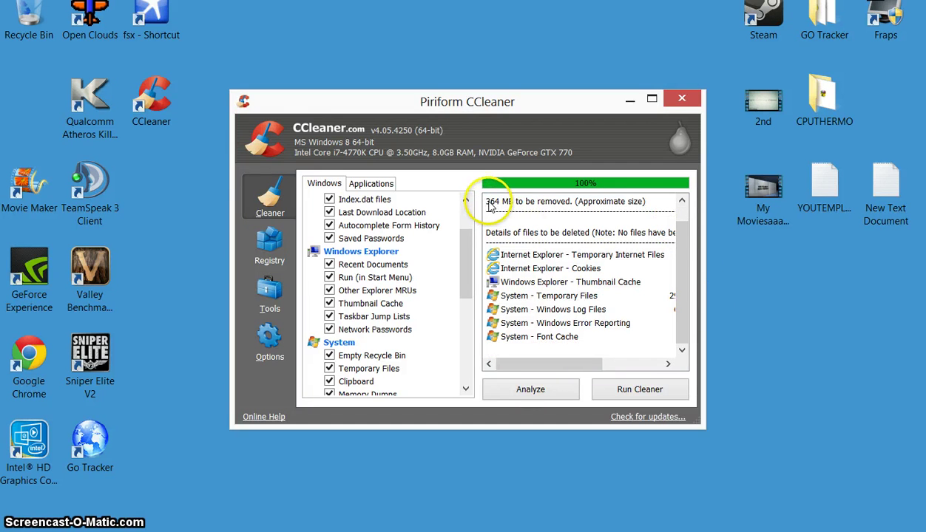
pyautogui.click(626, 395)
pyautogui.click(592, 238)
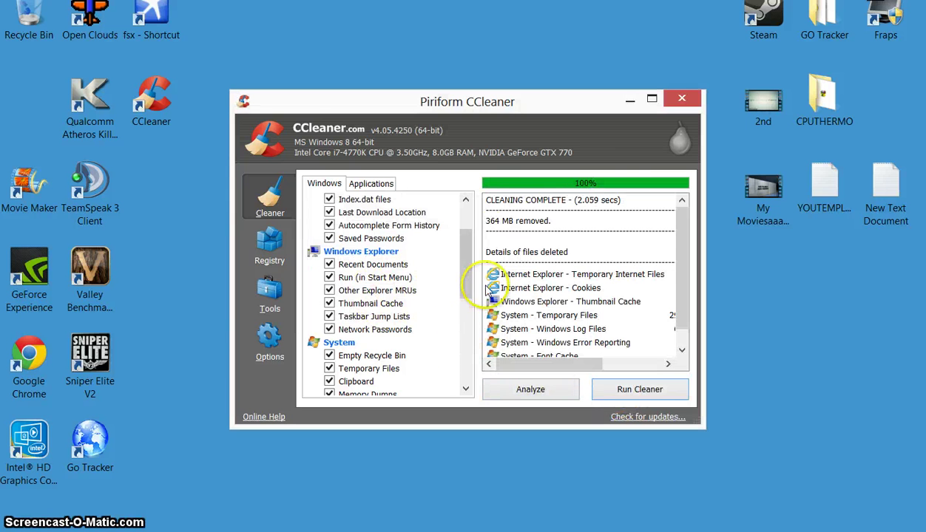
# - Close CCleaner and check Local Disk (C:) in Computer: 67.7 GB free of 111 GB
pyautogui.click(681, 99)
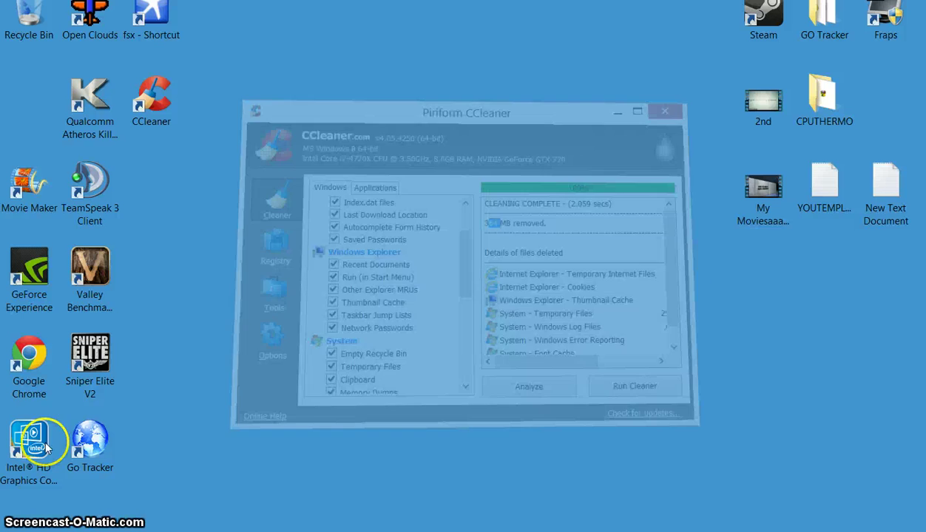
pyautogui.press('super+e')
pyautogui.click(62, 88)
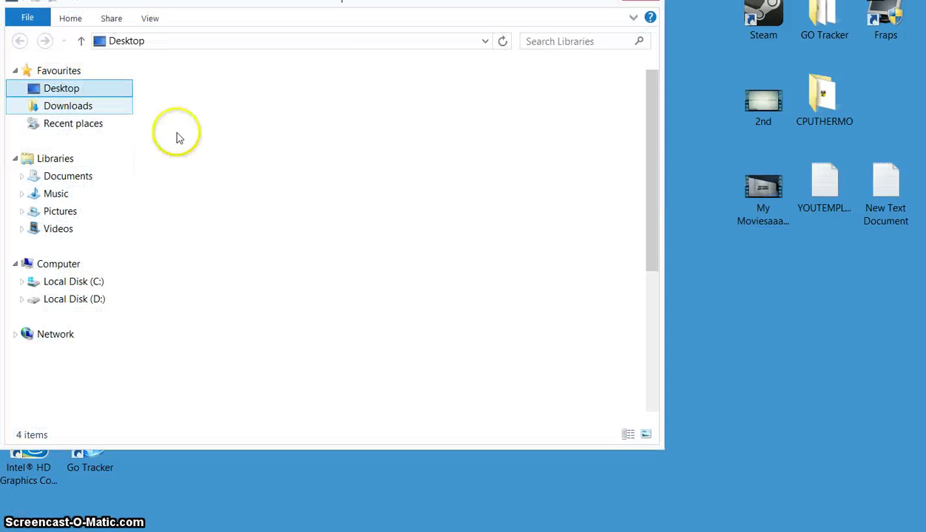
pyautogui.doubleClick(235, 127)
pyautogui.click(237, 131)
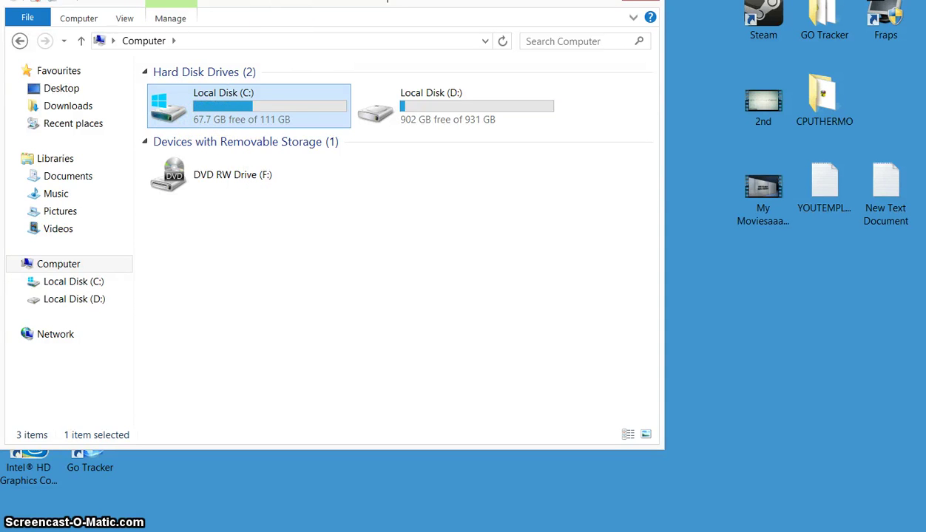
pyautogui.moveTo(387, 1); pyautogui.dragTo(361, 76)
pyautogui.click(301, 184)
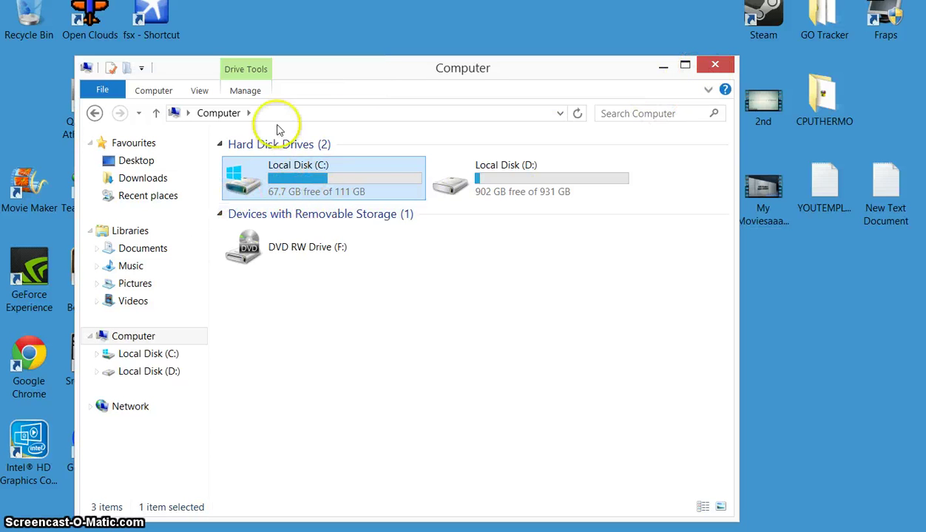
# - Close Explorer and search settings for 'system re' to open System Properties' System Protection
pyautogui.click(710, 68)
pyautogui.moveTo(905, 104)
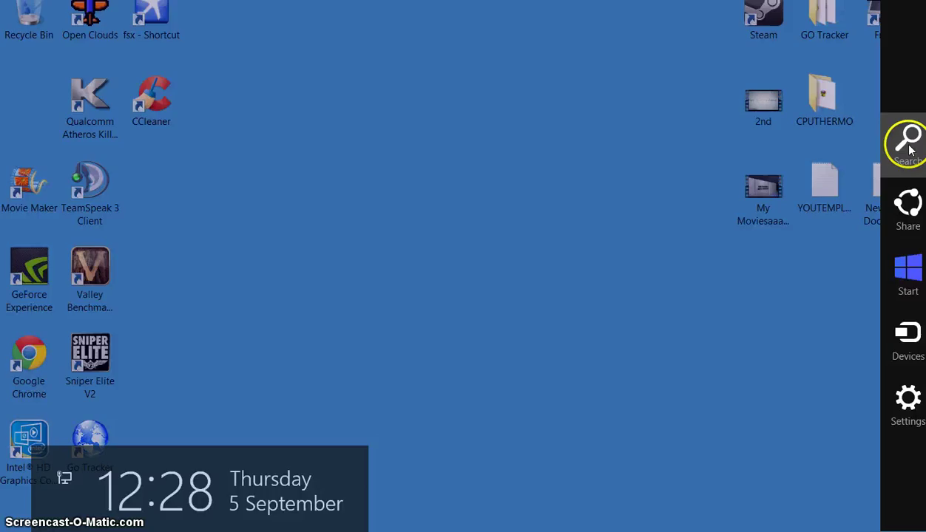
pyautogui.click(904, 141)
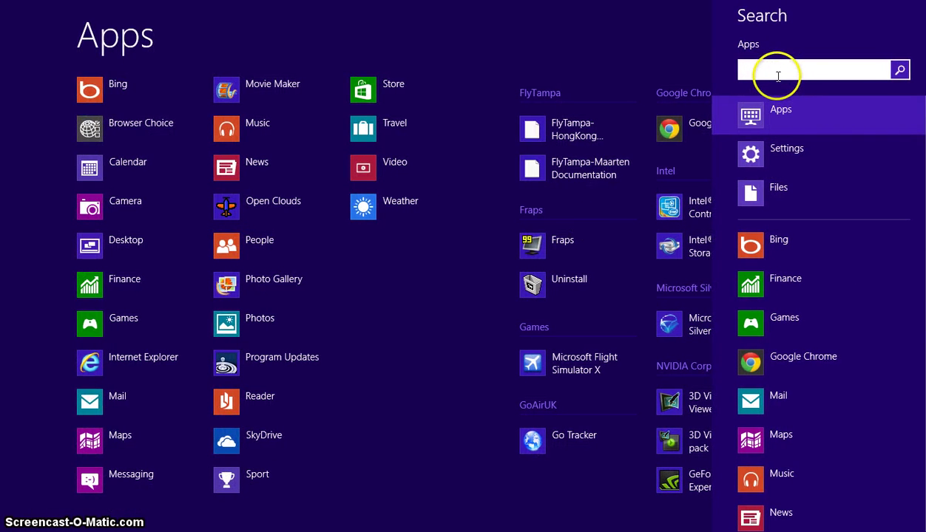
pyautogui.write('system')
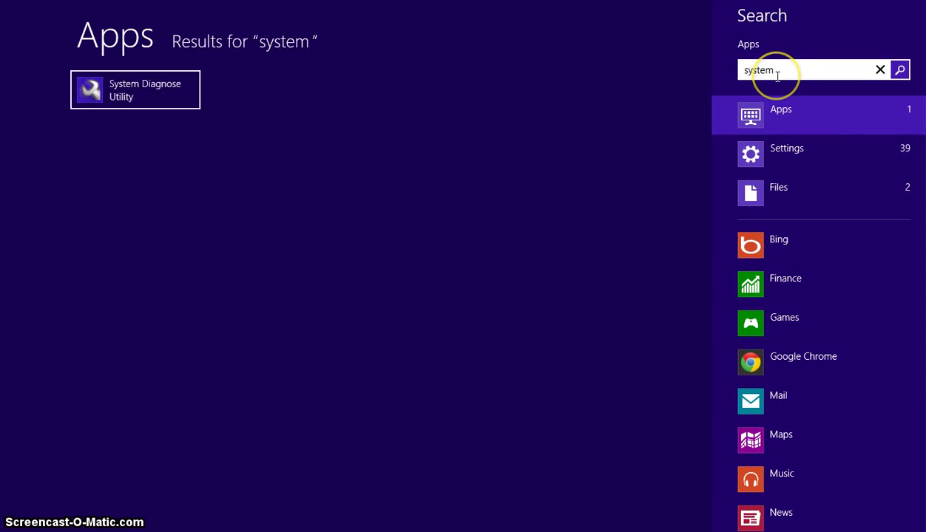
pyautogui.write(' rest')
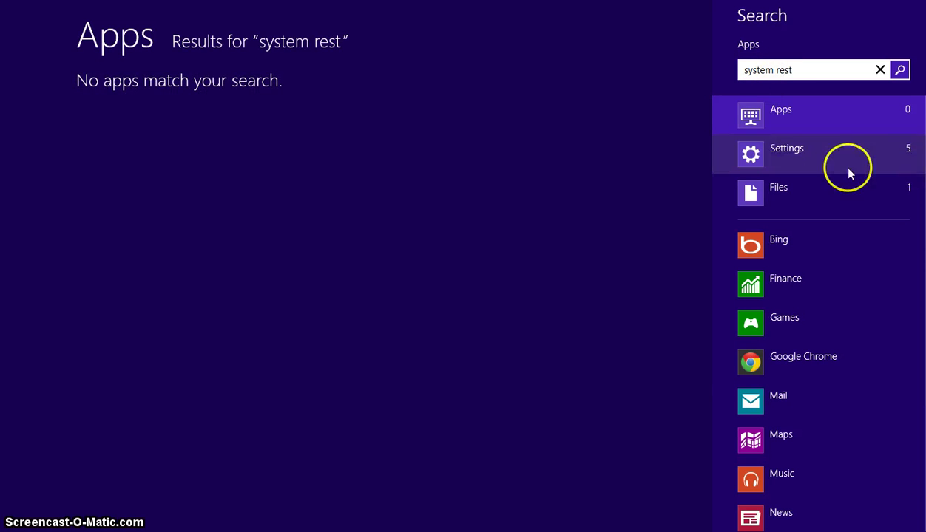
pyautogui.click(821, 162)
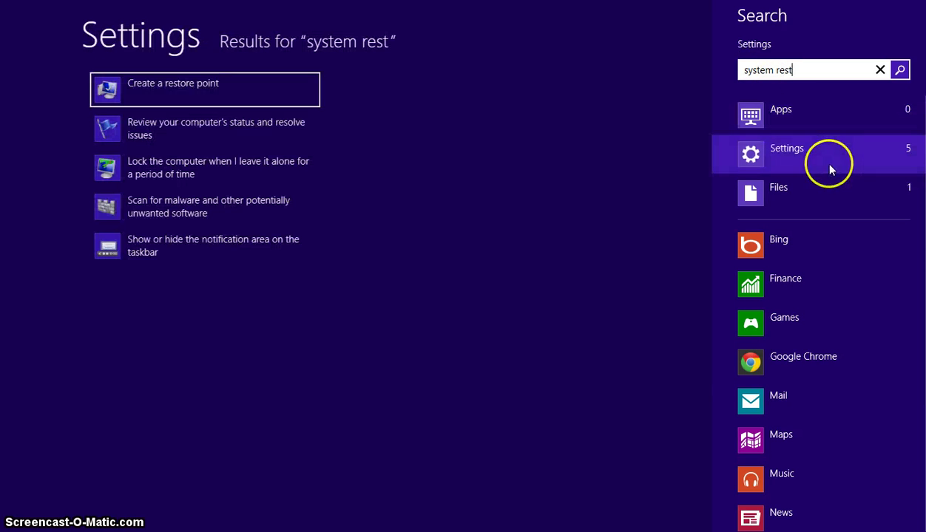
pyautogui.click(151, 98)
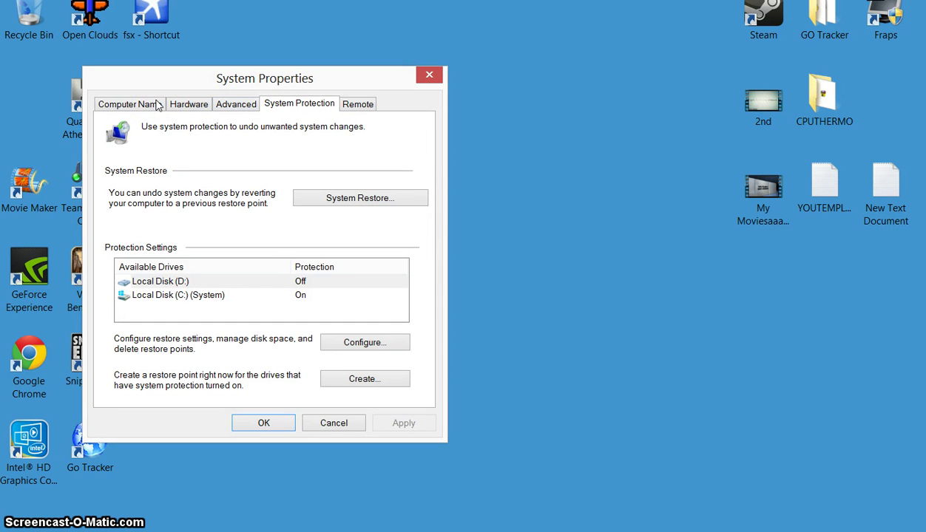
# - Set Local Disk (C:)'s maximum restore-point usage to 1% and apply it
pyautogui.press('Tab')
pyautogui.press('Down')
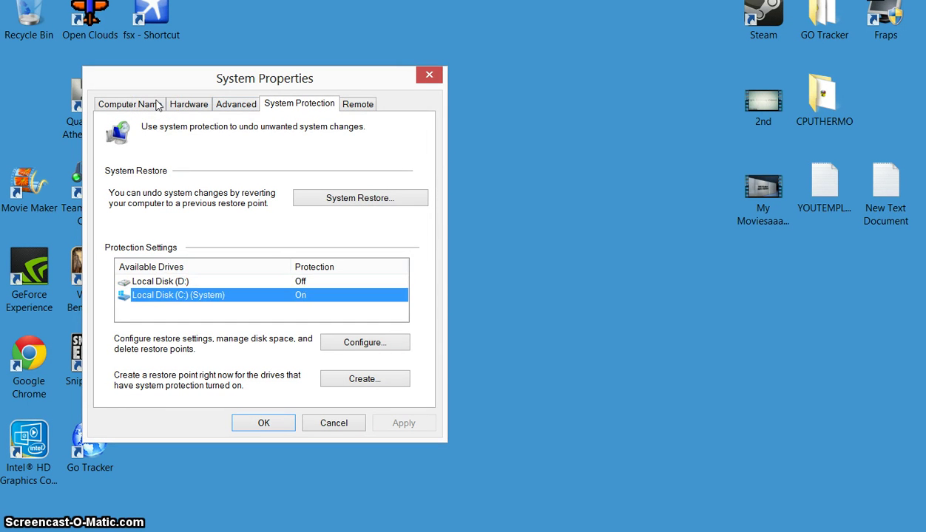
pyautogui.press('Tab')
pyautogui.press('Return')
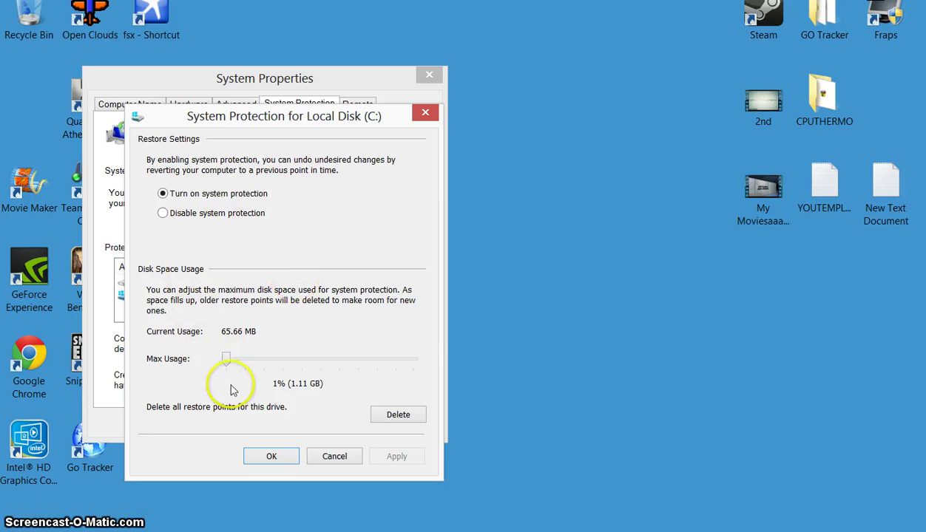
pyautogui.moveTo(223, 361); pyautogui.dragTo(232, 363)
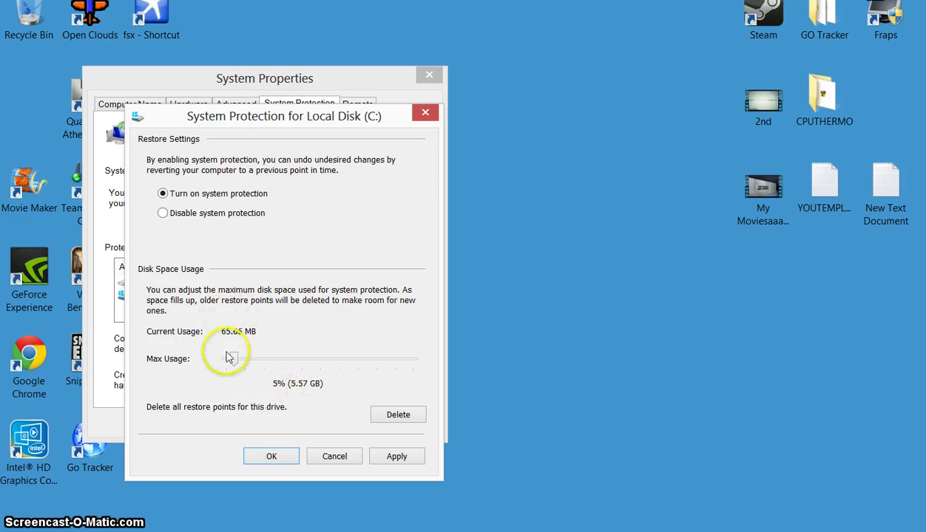
pyautogui.moveTo(237, 361); pyautogui.dragTo(207, 362)
pyautogui.click(390, 457)
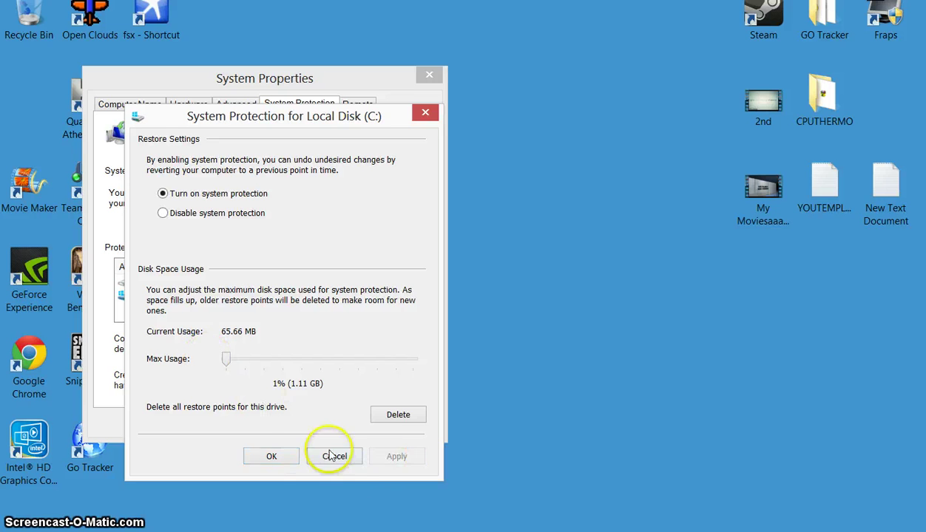
pyautogui.click(271, 456)
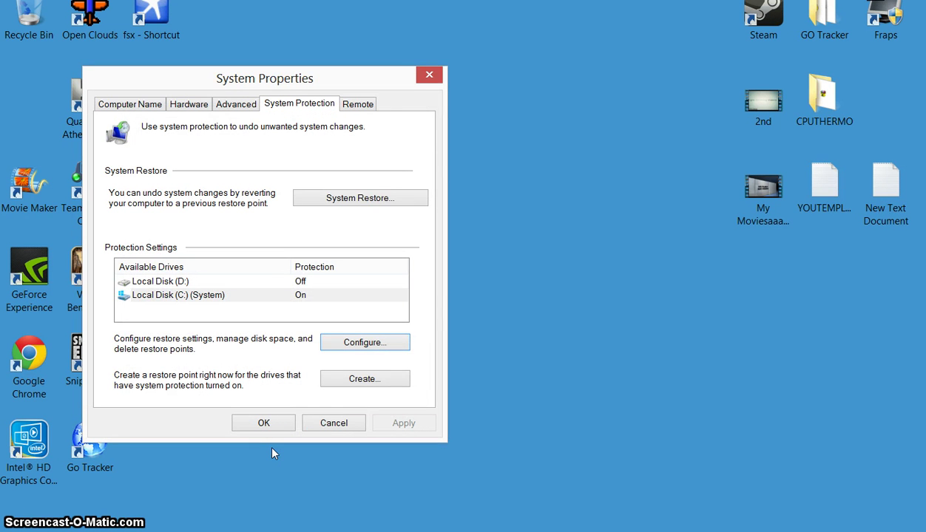
# - Search settings for 'hibernat' and confirm Hibernate is unchecked in the power button settings
pyautogui.click(416, 74)
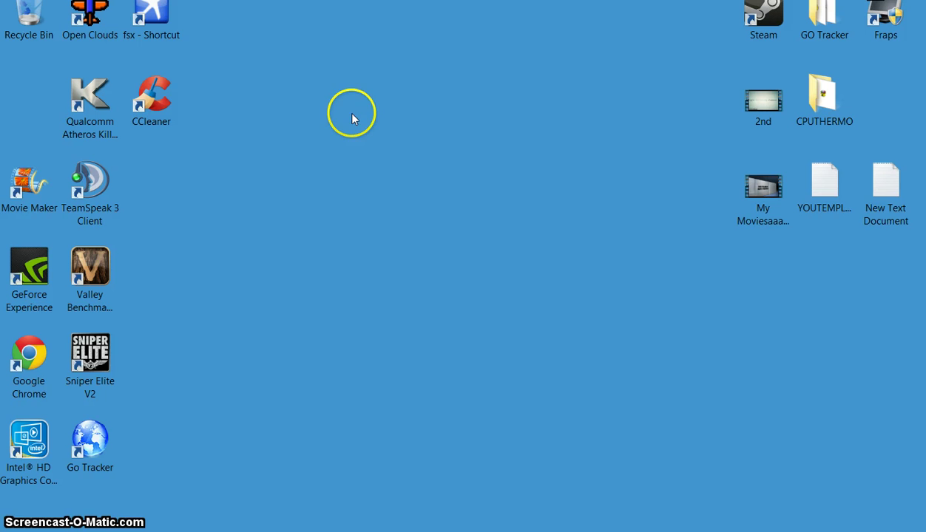
pyautogui.moveTo(923, 2)
pyautogui.click(904, 159)
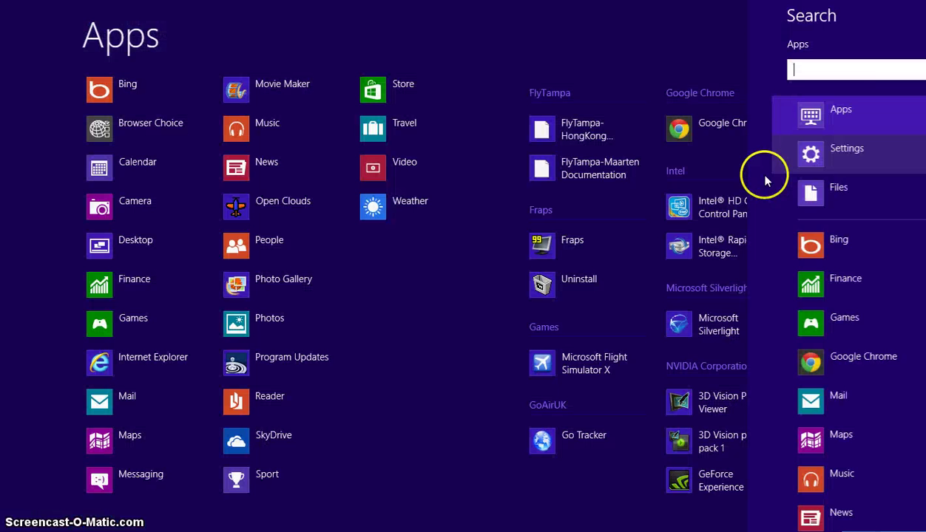
pyautogui.write('hi')
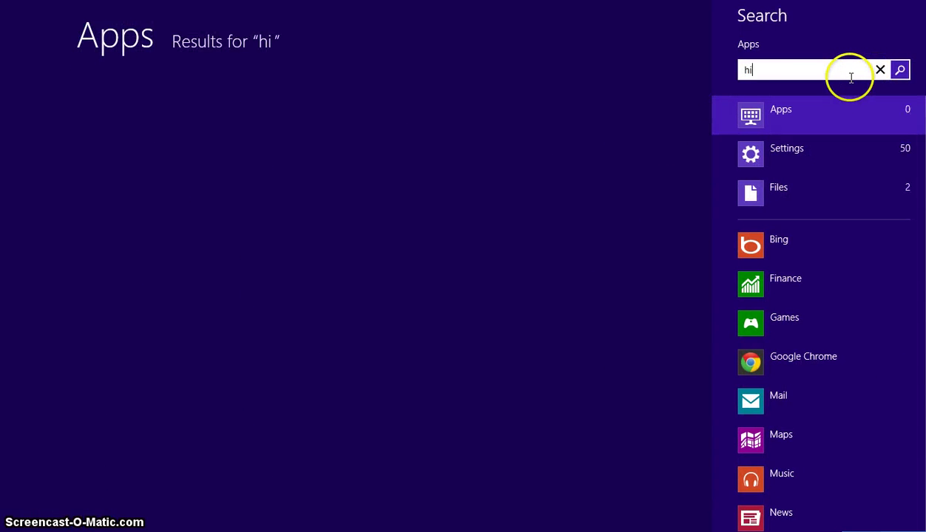
pyautogui.write('bernat')
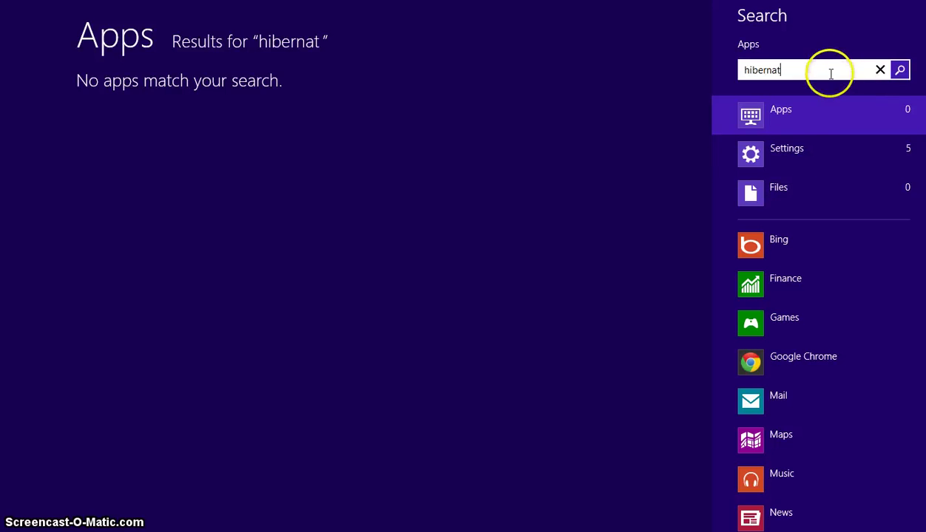
pyautogui.click(817, 152)
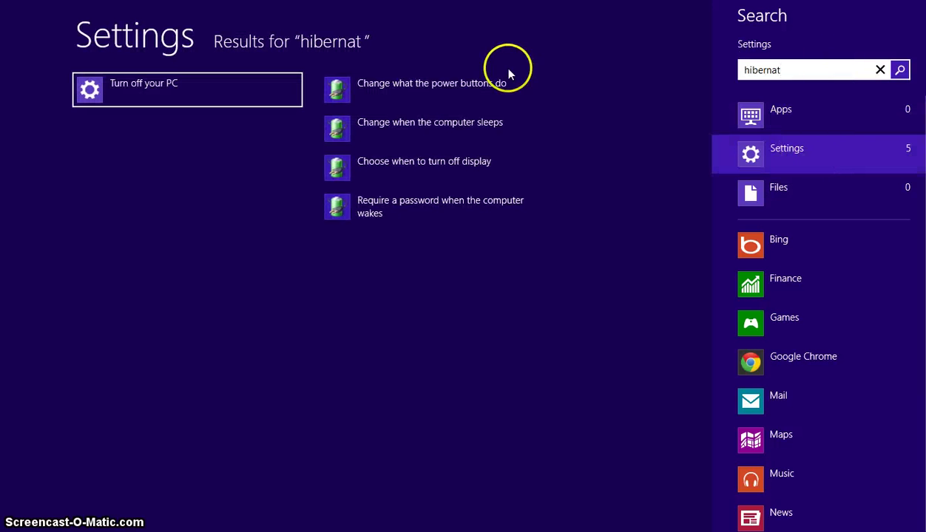
pyautogui.click(458, 87)
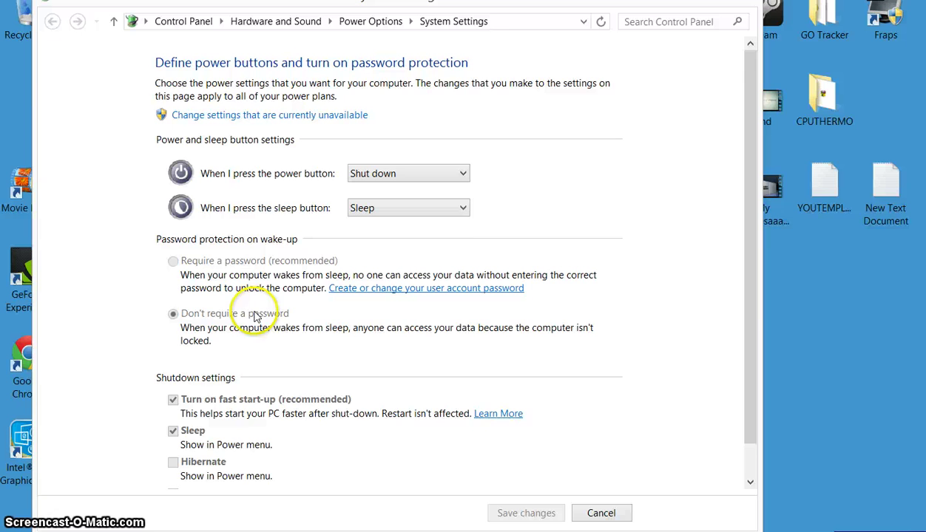
pyautogui.scroll(-1, 244, 473)
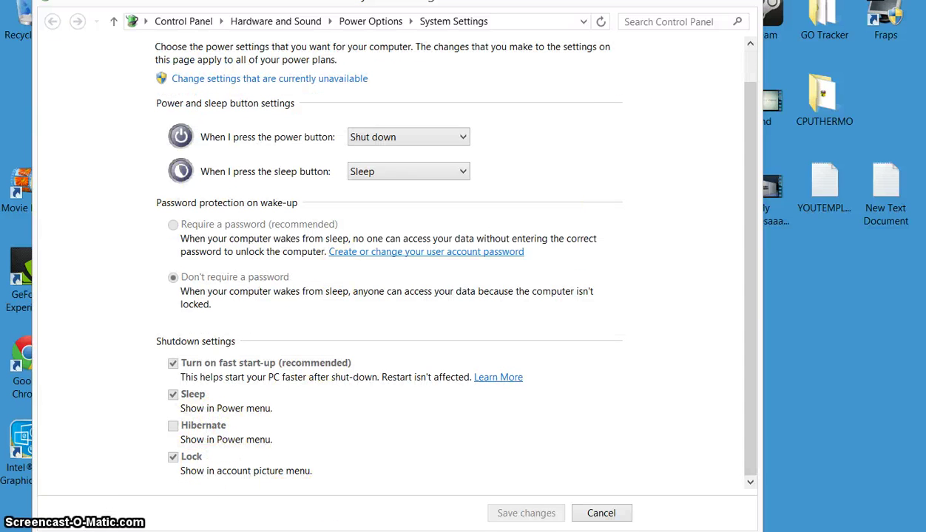
pyautogui.click(725, 3)
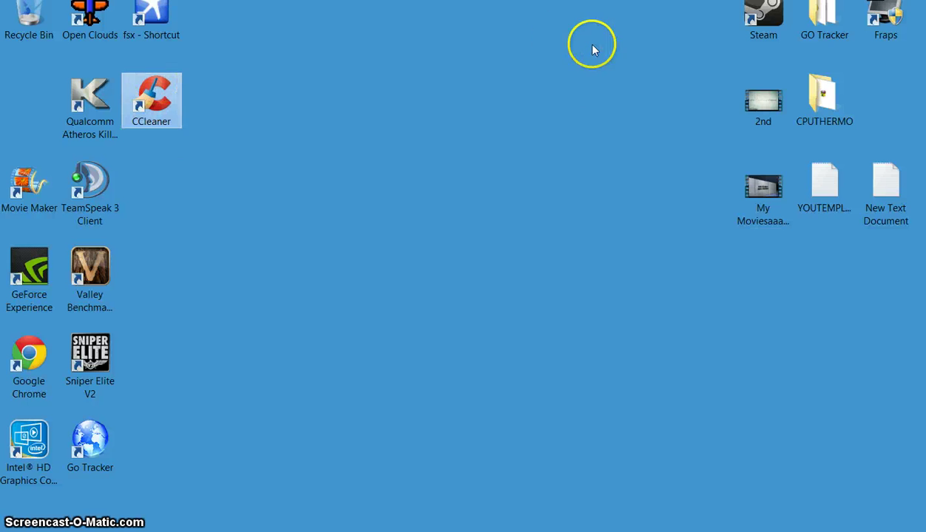